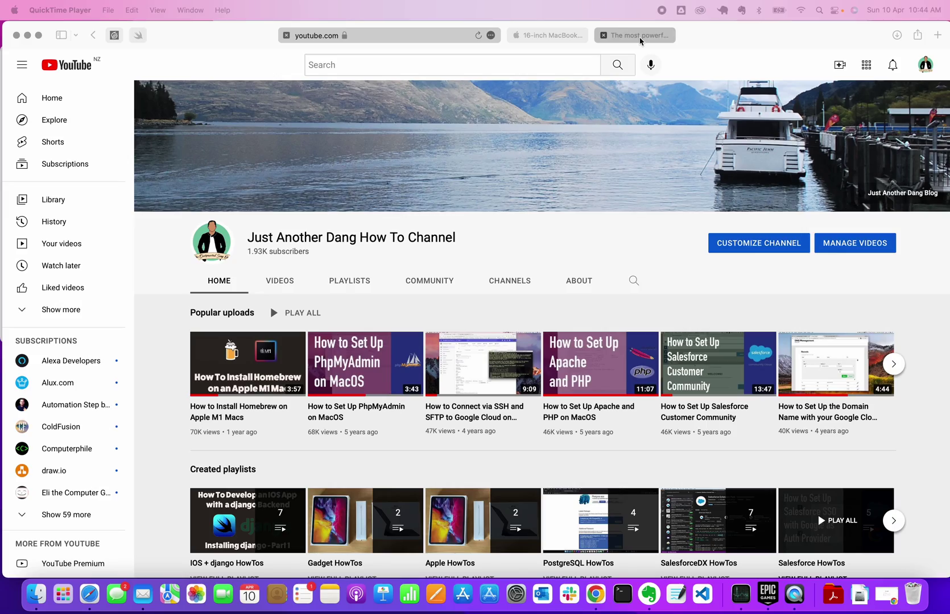
# Step: Switch to the Unreal Engine tab, then check the 16-inch MacBook Pro specs tab
pyautogui.click(640, 35)
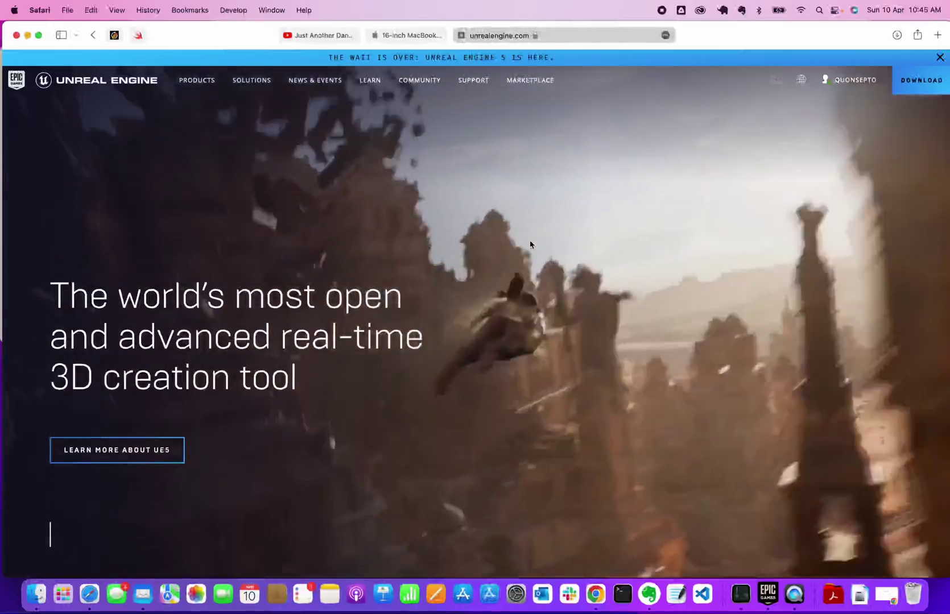
pyautogui.moveTo(449, 91)
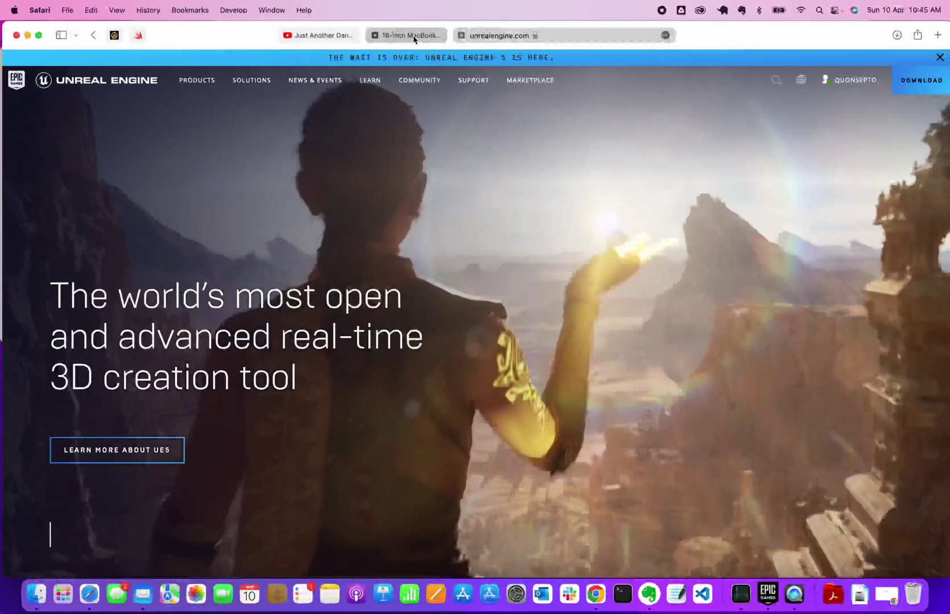
pyautogui.click(411, 35)
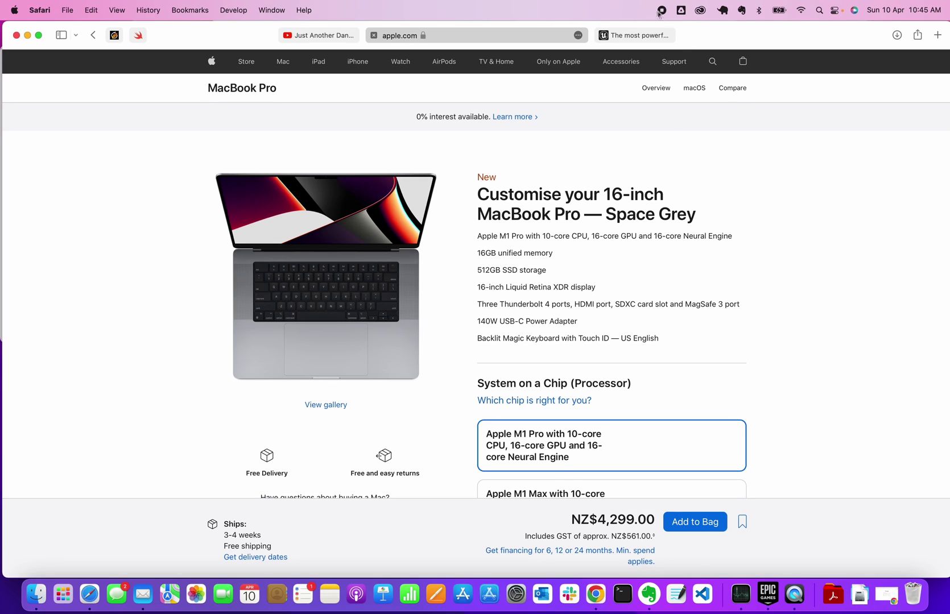
# Step: Return to the Unreal Engine website and open its download page
pyautogui.moveTo(638, 39)
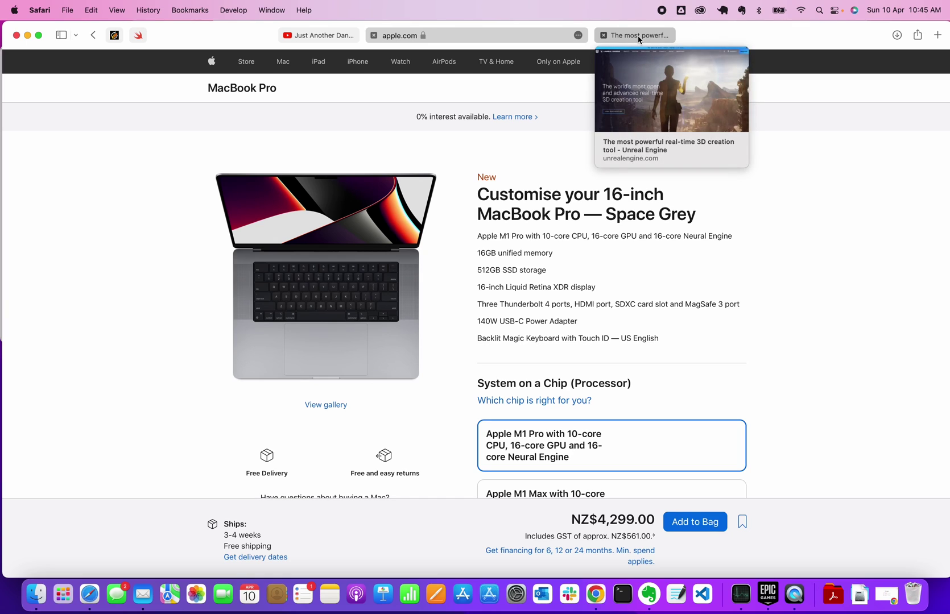
pyautogui.click(638, 37)
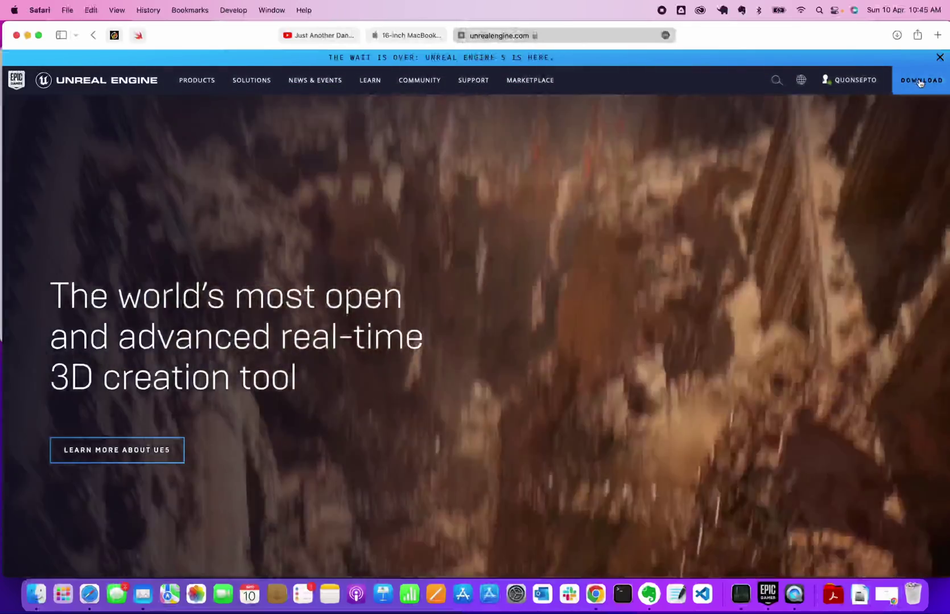
pyautogui.click(920, 81)
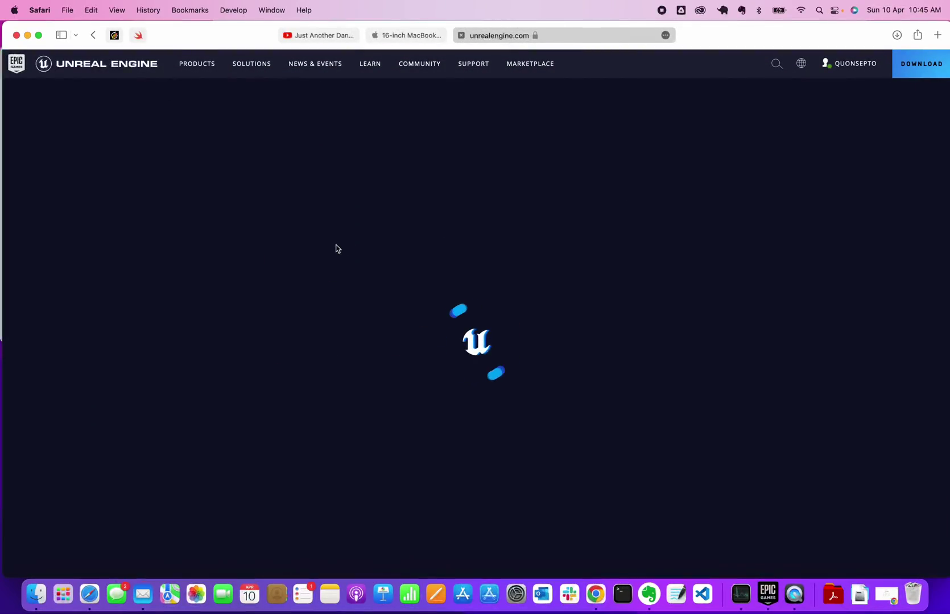
# Step: Read through the download instructions, then bring up the Epic Games Launcher library with engine 5.0.0
pyautogui.scroll(-2, 234, 407)
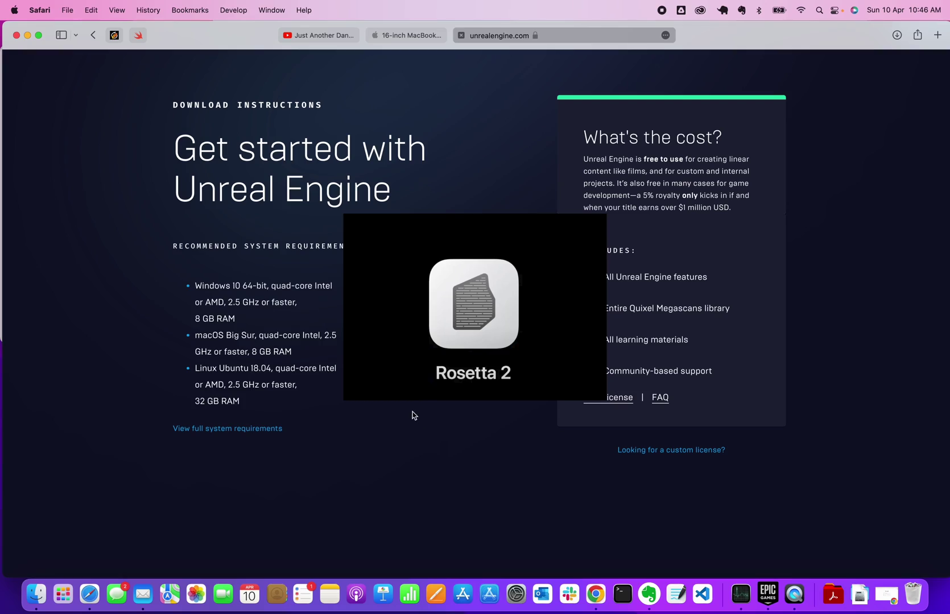
pyautogui.scroll(-3, 426, 421)
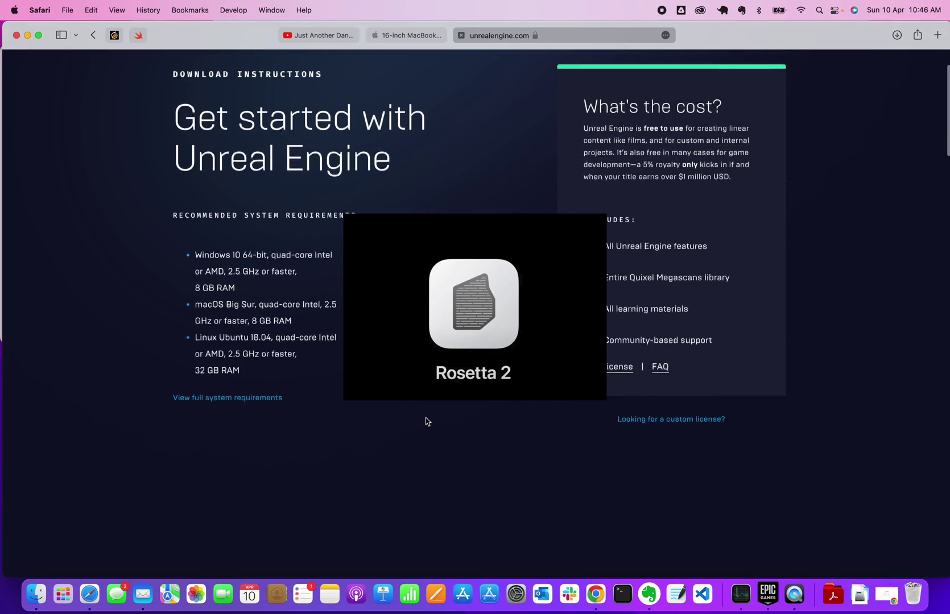
pyautogui.scroll(-6, 426, 421)
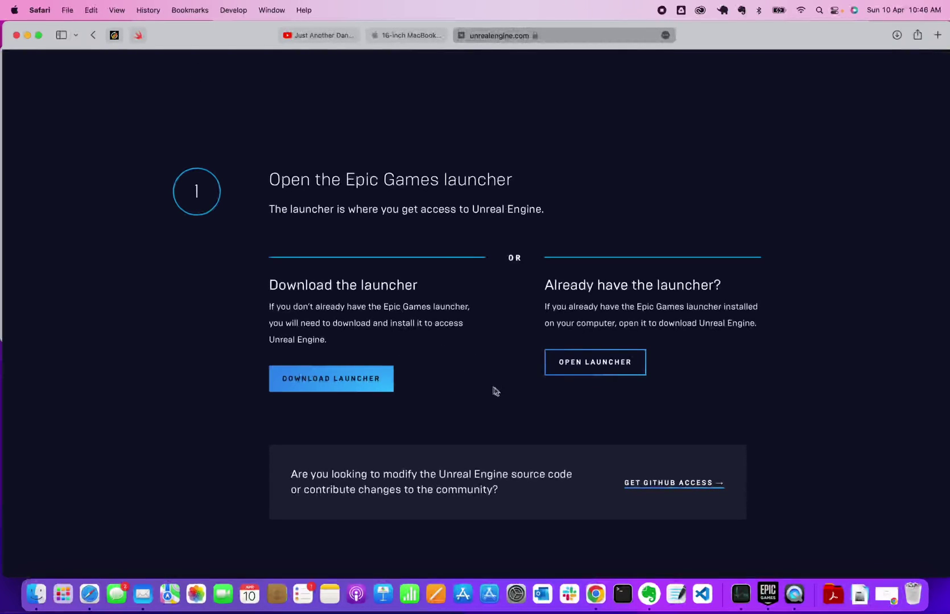
pyautogui.click(769, 607)
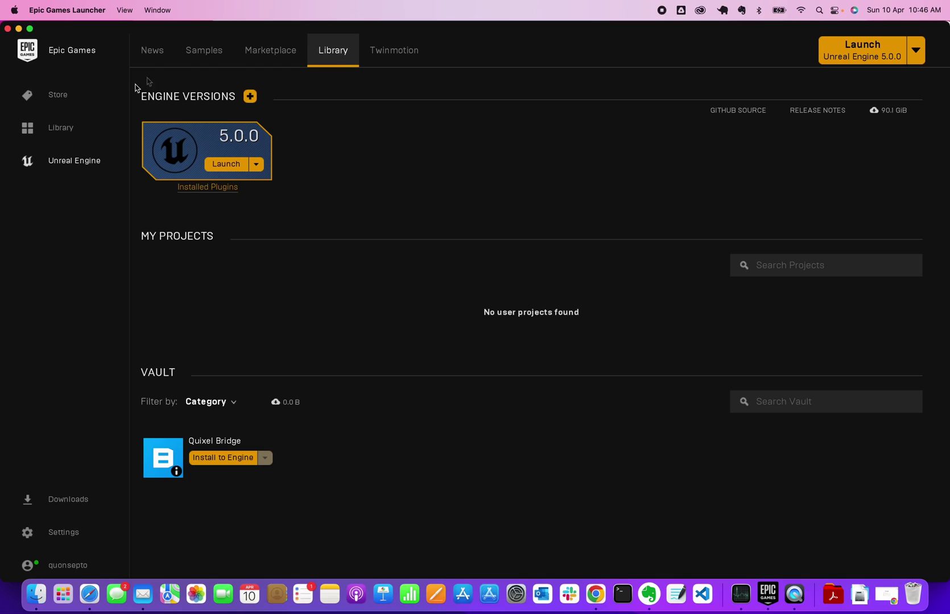
pyautogui.moveTo(161, 104)
pyautogui.click(225, 164)
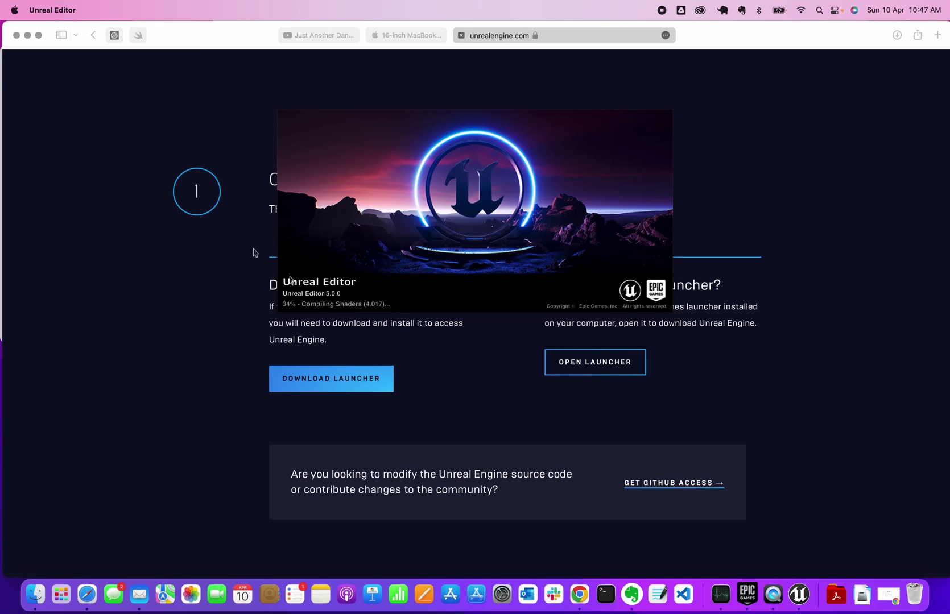
# Step: Minimise Safari, close the Finder window, and open Activity Monitor to watch shader compiling
pyautogui.click(42, 33)
pyautogui.click(27, 35)
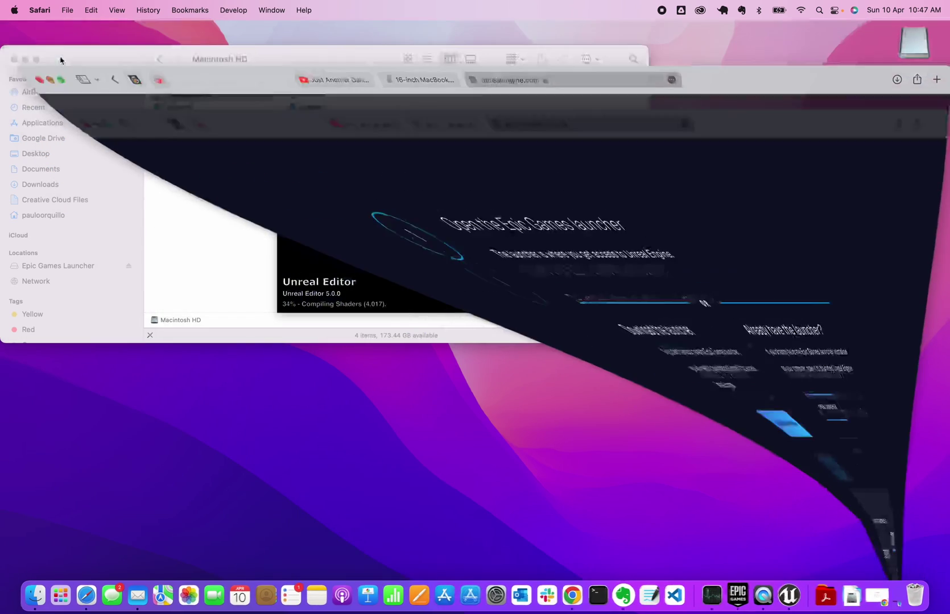
pyautogui.click(15, 59)
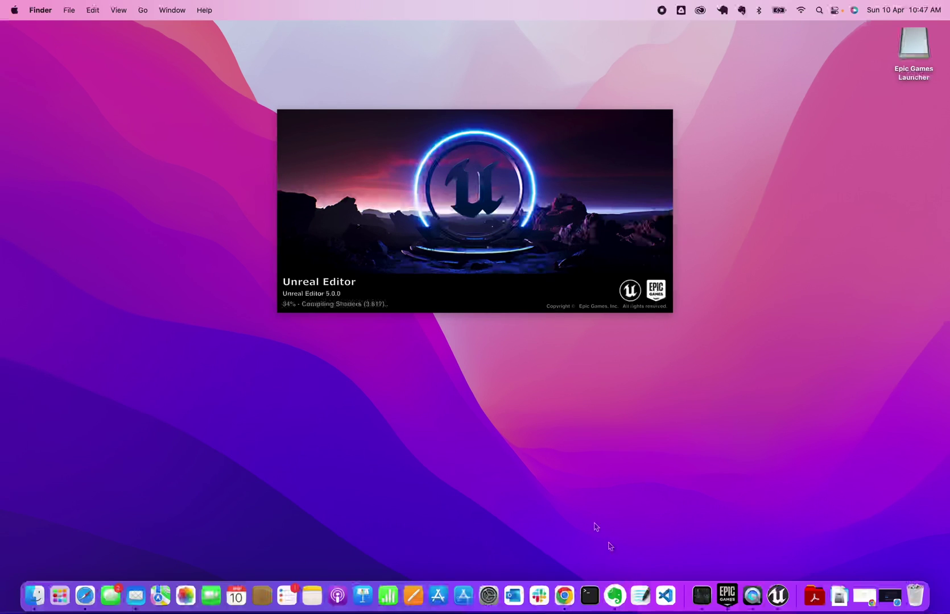
pyautogui.click(704, 608)
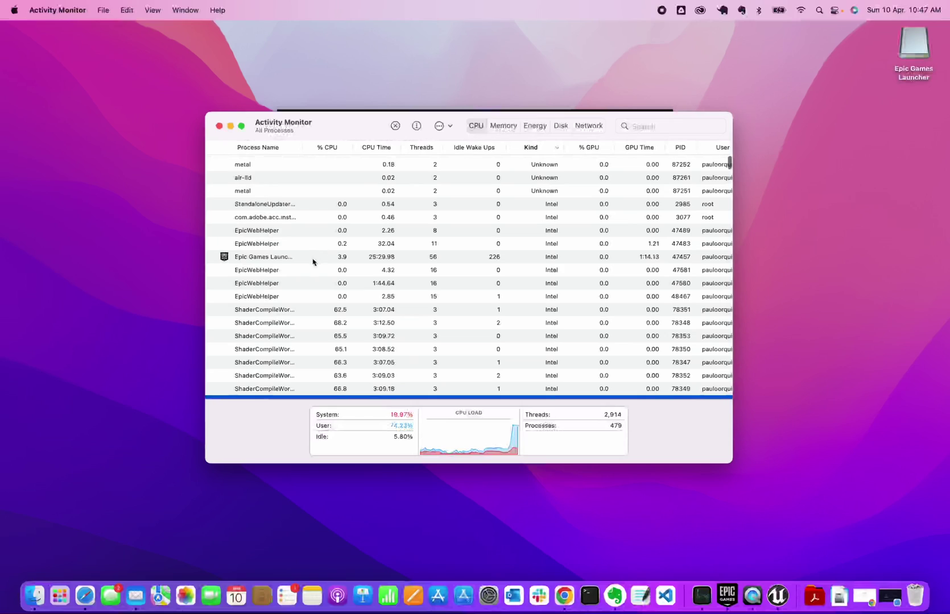
# Step: Compare the Kind of Unreal Editor processes against kernel_task, then close Activity Monitor
pyautogui.scroll(-5, 456, 275)
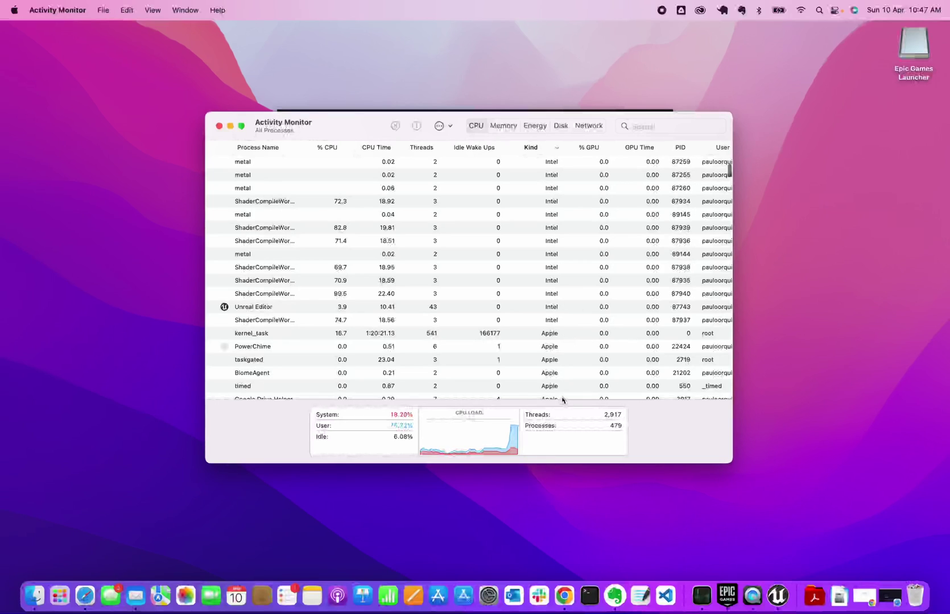
pyautogui.click(547, 335)
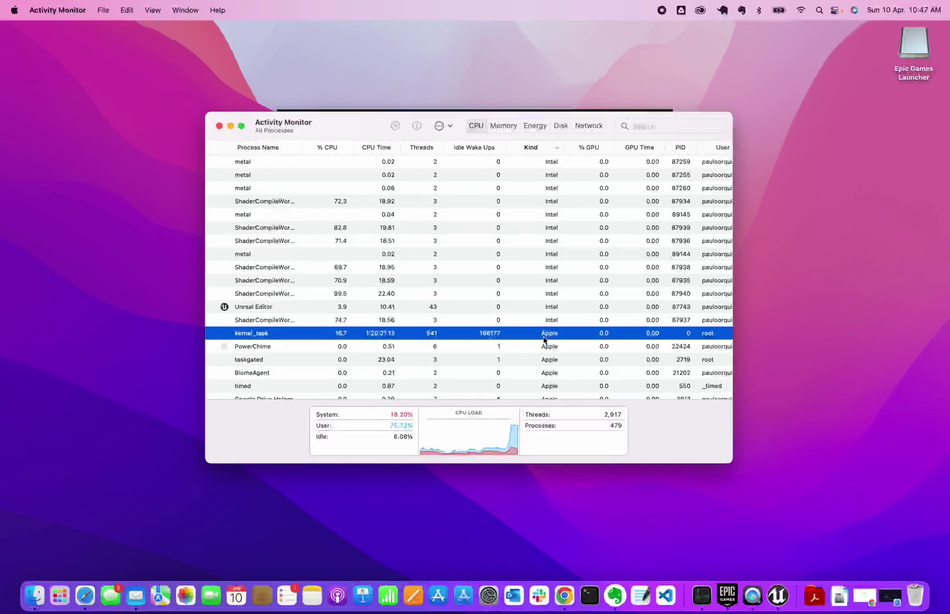
pyautogui.scroll(5, 545, 306)
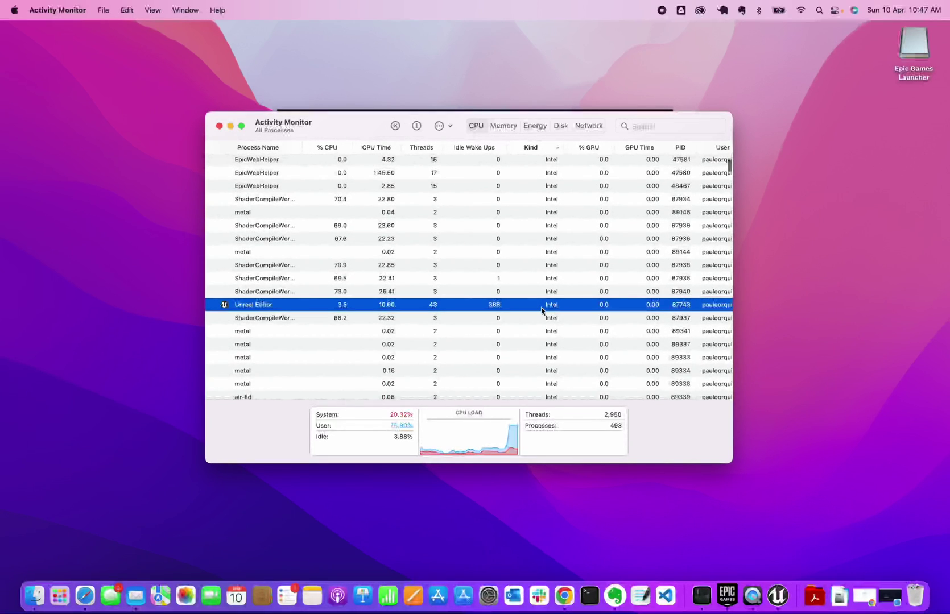
pyautogui.scroll(3, 540, 310)
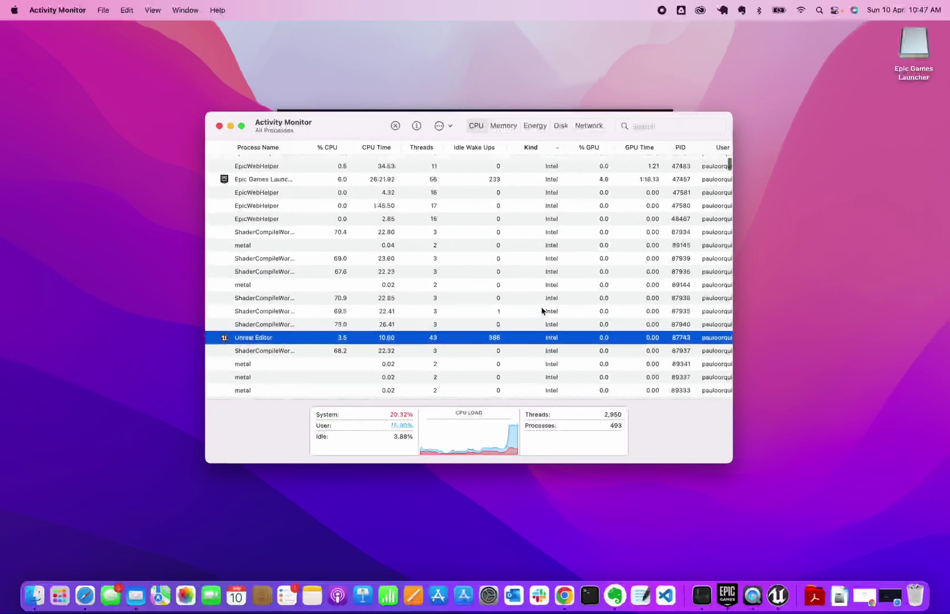
pyautogui.click(219, 126)
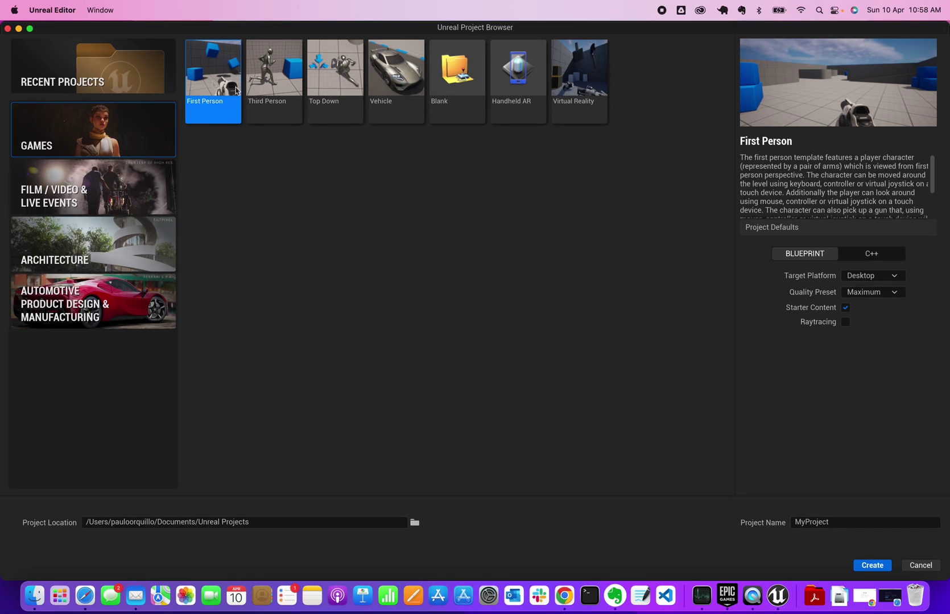
# Step: Create the MyProject Blueprint project from the First Person template
pyautogui.click(873, 565)
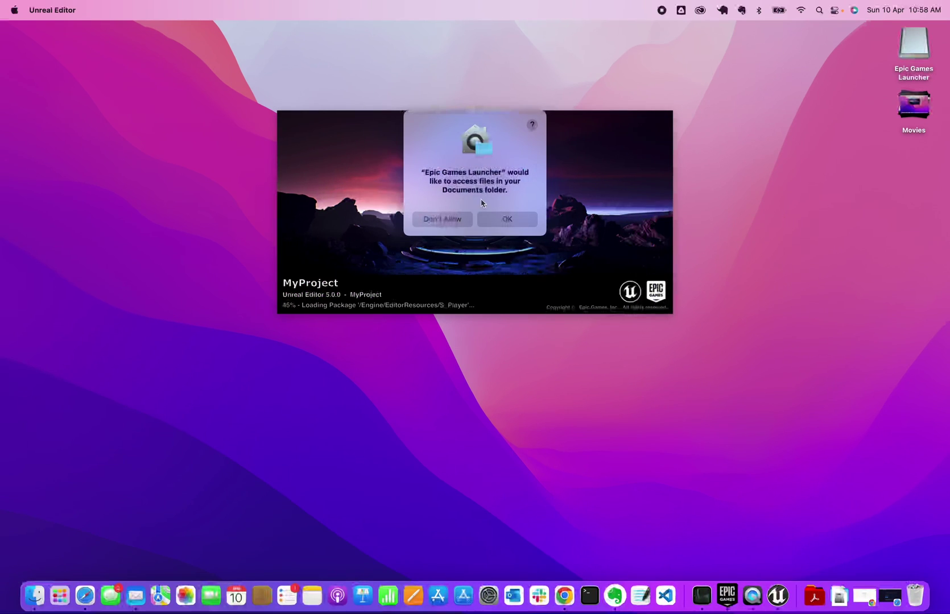
# Step: Allow the Epic Games Launcher access to the Documents folder
pyautogui.click(508, 222)
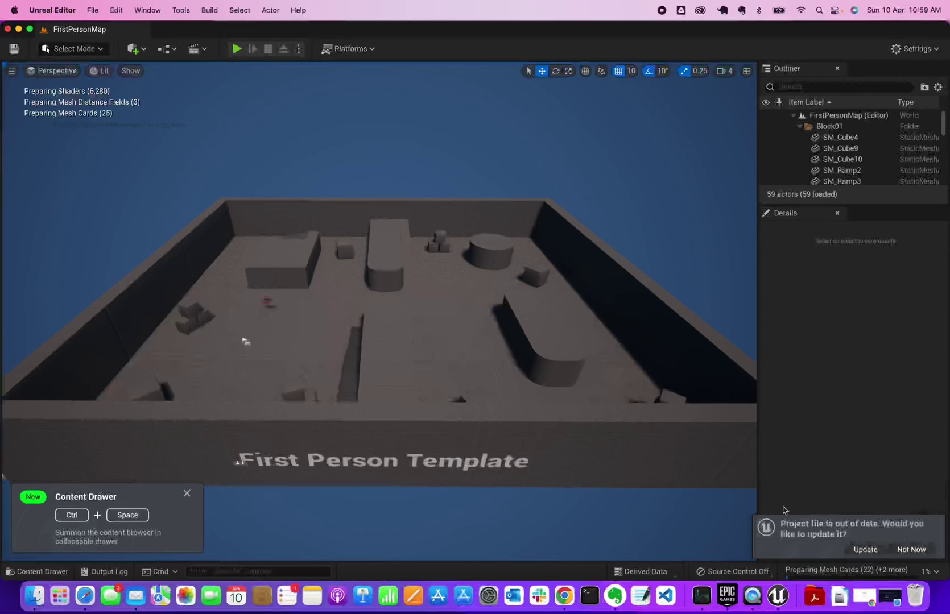
# Step: Update the out-of-date MyProject file, then bring Activity Monitor over the editor
pyautogui.click(865, 550)
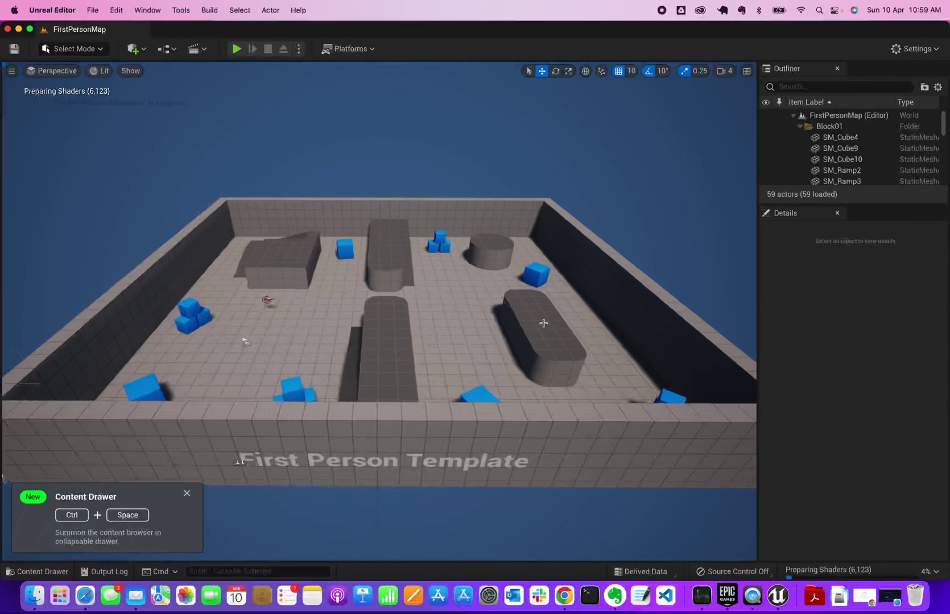
pyautogui.click(375, 158)
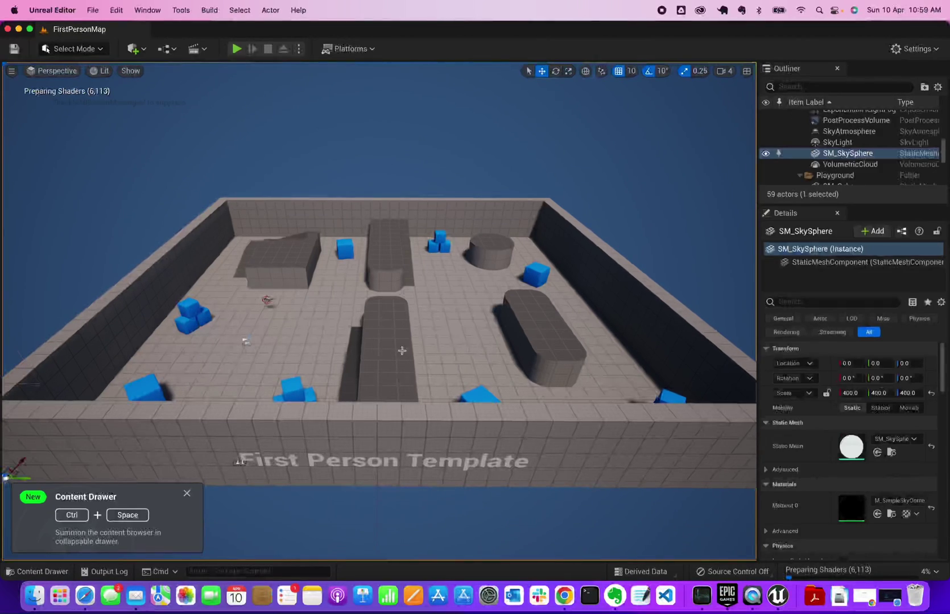
pyautogui.click(704, 595)
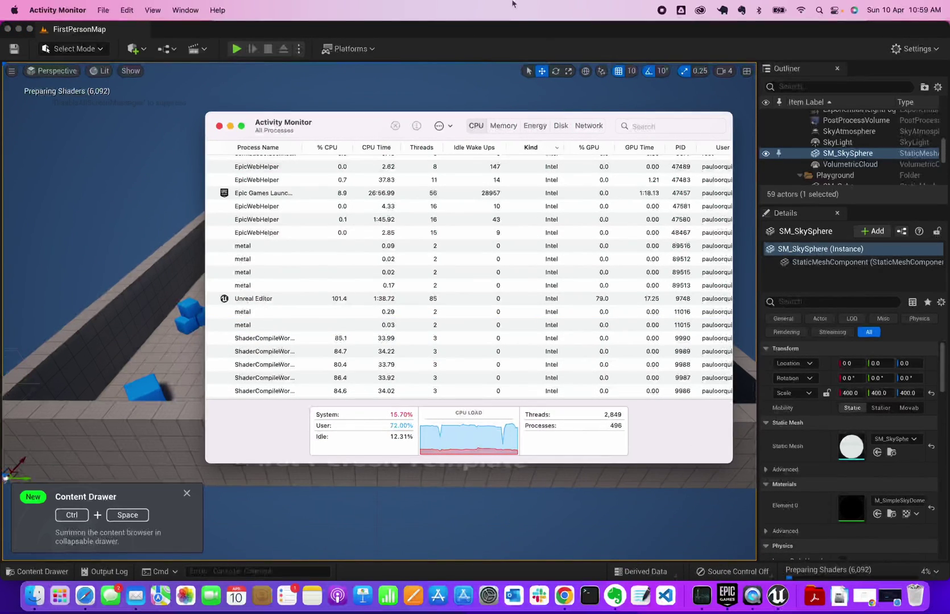
# Step: Show the Memory tab to check the 14.52 GB of 16 GB used
pyautogui.click(504, 126)
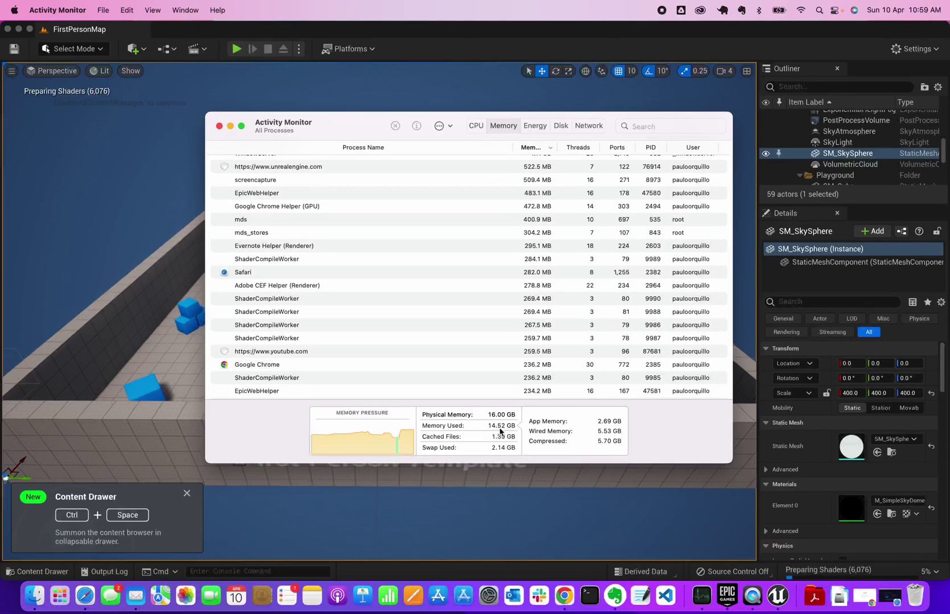
pyautogui.moveTo(516, 435)
# Step: Close Activity Monitor, orbit around the First Person arena, then quit Unreal Editor
pyautogui.click(219, 127)
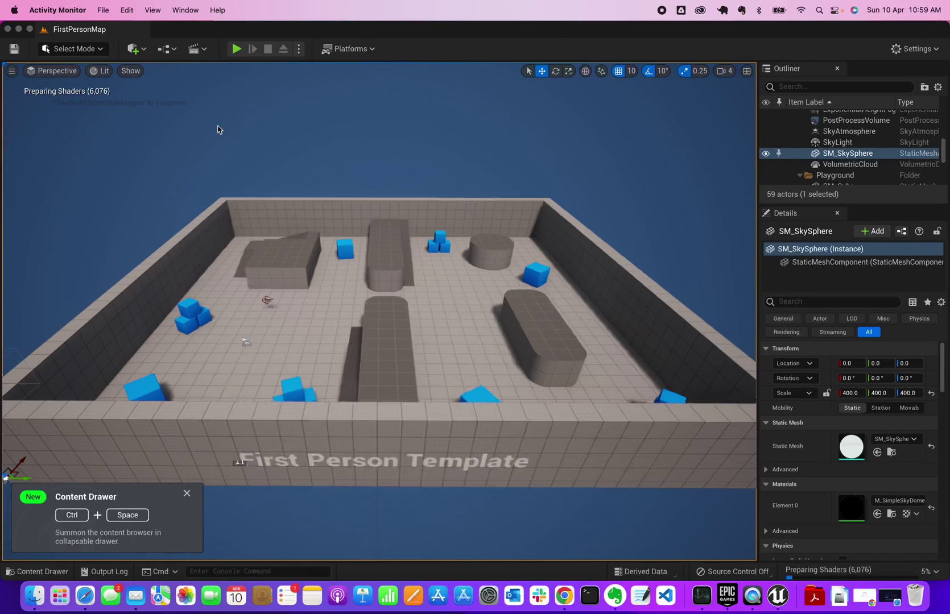
pyautogui.click(253, 453)
pyautogui.keyDown('alt'); pyautogui.moveTo(378, 313); pyautogui.dragTo(302, 299); pyautogui.keyUp('alt')
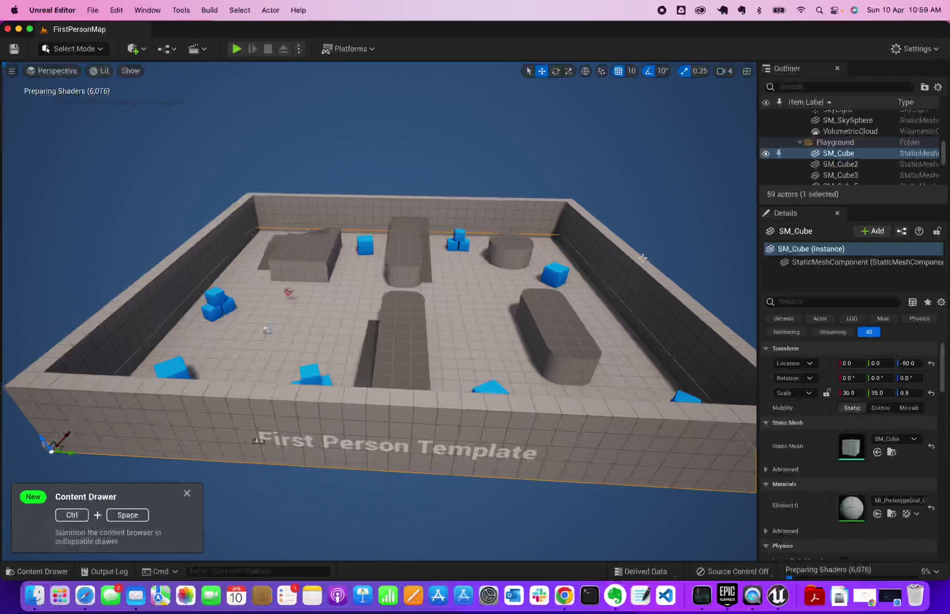
pyautogui.click(455, 124)
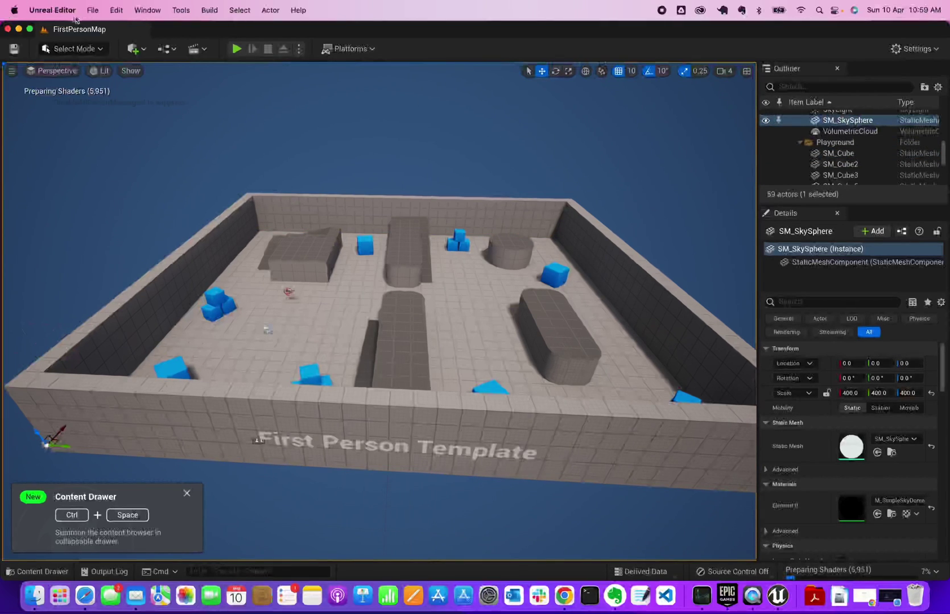
pyautogui.click(51, 10)
pyautogui.click(73, 127)
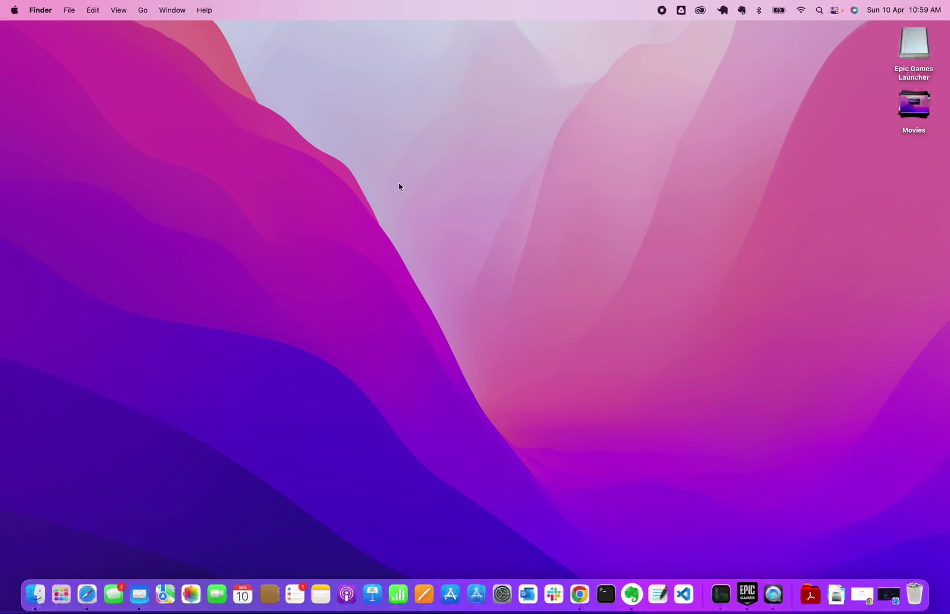
# Step: Bring the Epic Games Launcher forward and launch Unreal Engine 5.0.0 again
pyautogui.click(747, 594)
pyautogui.click(226, 164)
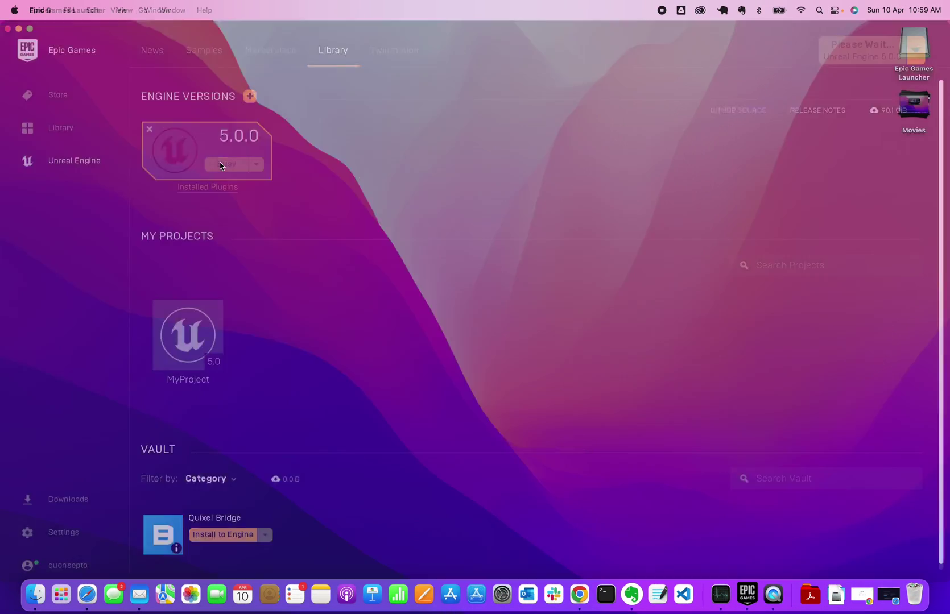